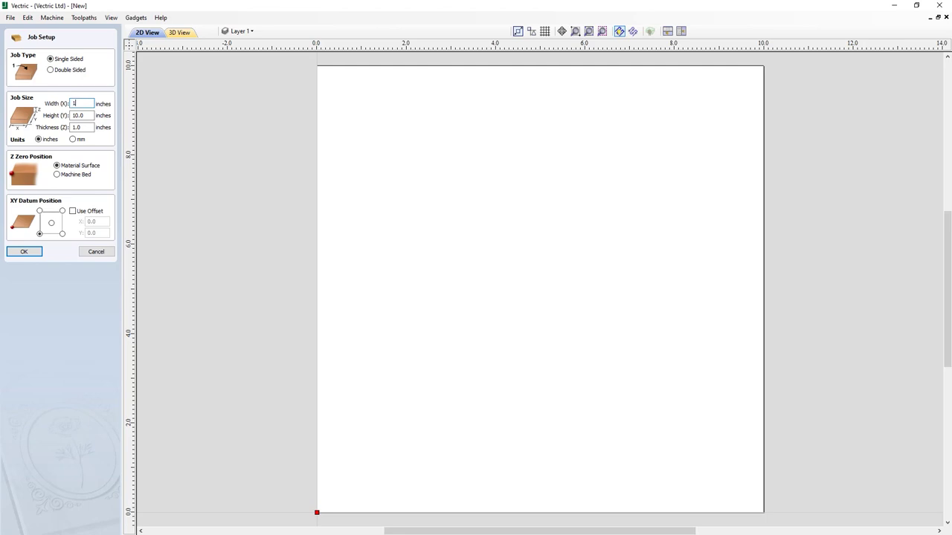
Step: Set up the job as 12 inches wide, 4 inches high and 0.75 inch thick, with the XY datum at the centre
{"action": "type", "text": "2"}
{"action": "key", "text": "Tab"}
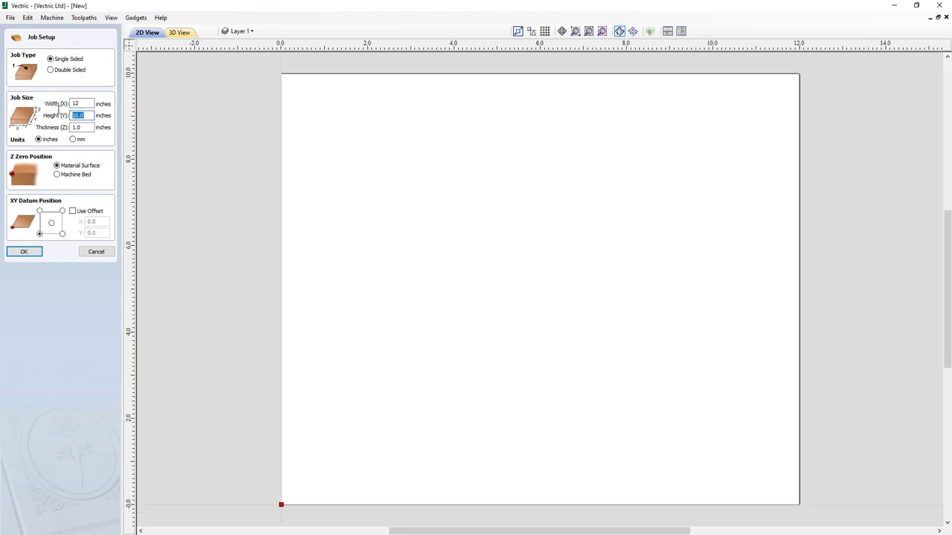
{"action": "type", "text": "4"}
{"action": "key", "text": "Tab"}
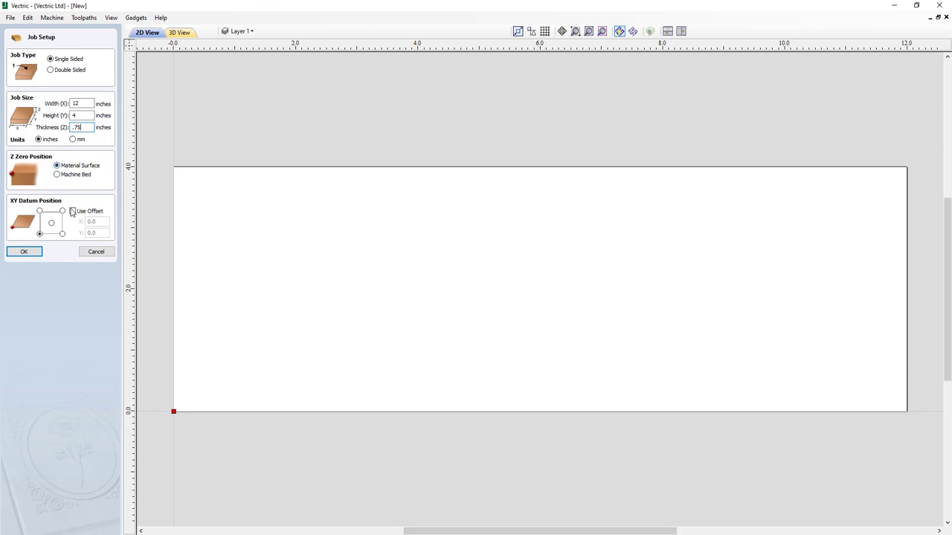
{"action": "left_click", "coordinate": [52, 224]}
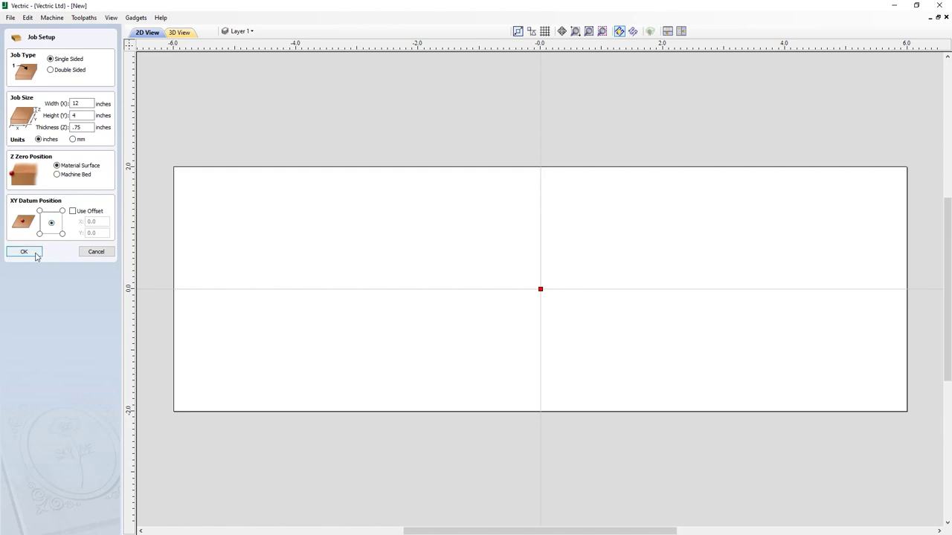
{"action": "left_click", "coordinate": [35, 253]}
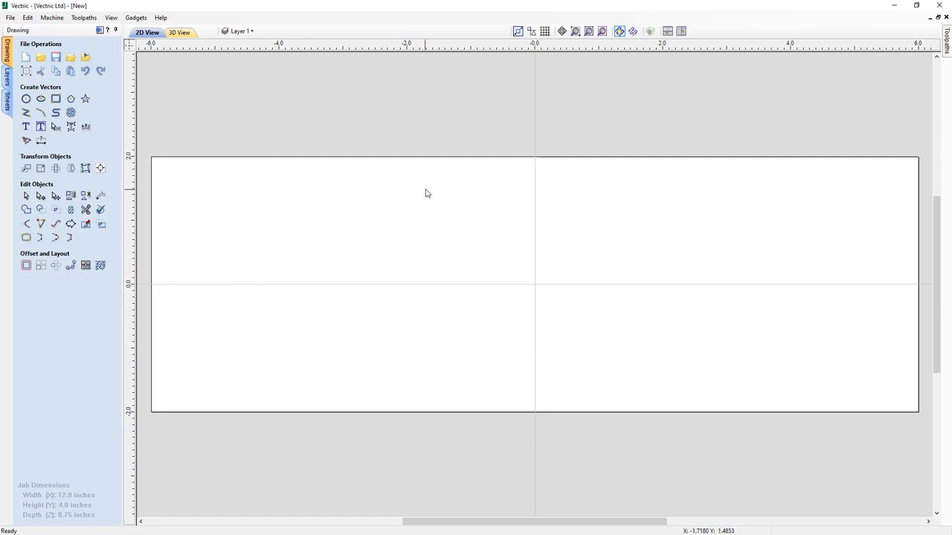
Step: Show the drawing grid and accept the snapping options with Snap to Grid on and a grid spacing of 0.25 inches
{"action": "left_click", "coordinate": [545, 33]}
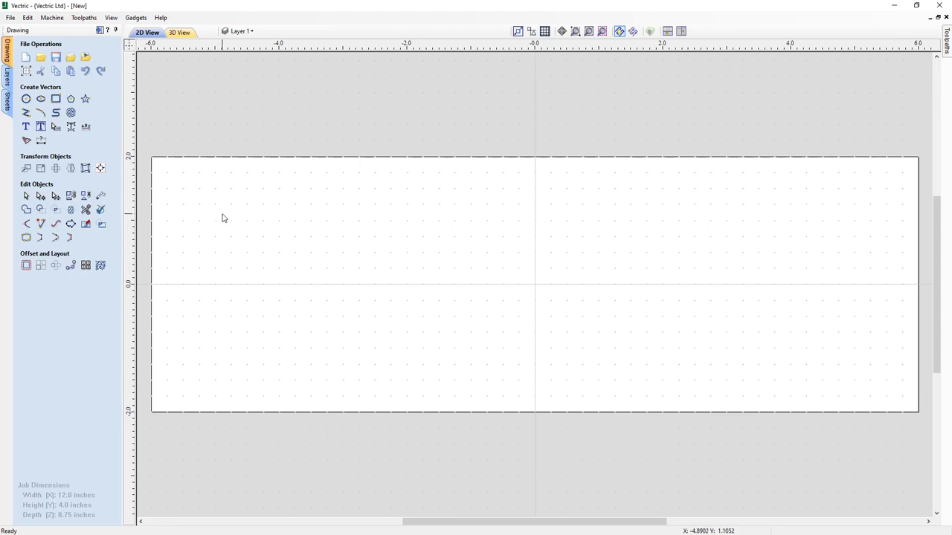
{"action": "left_click", "coordinate": [28, 17]}
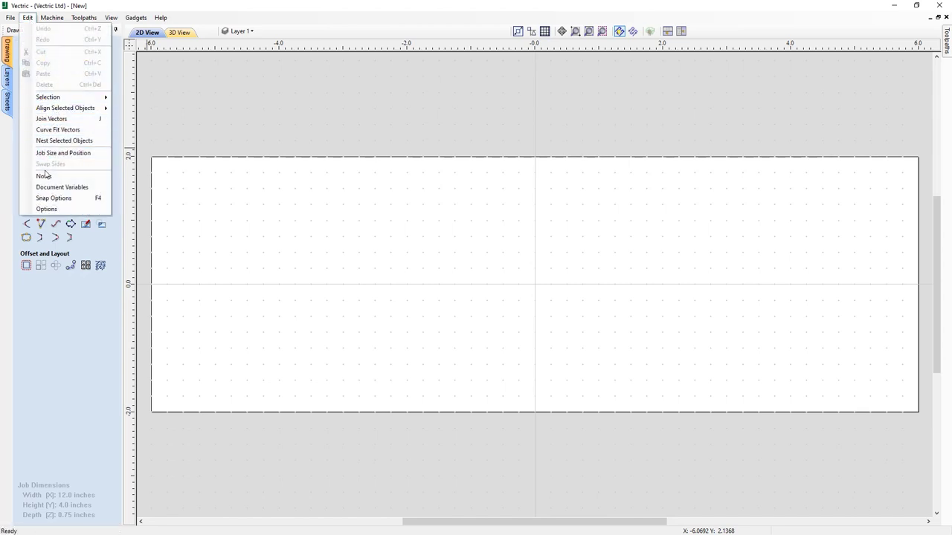
{"action": "left_click", "coordinate": [90, 201]}
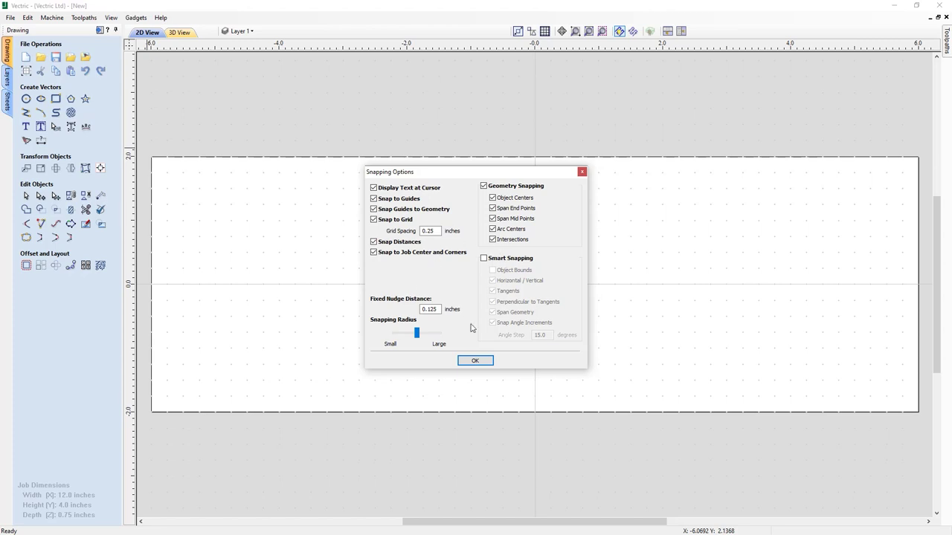
{"action": "left_click", "coordinate": [473, 363]}
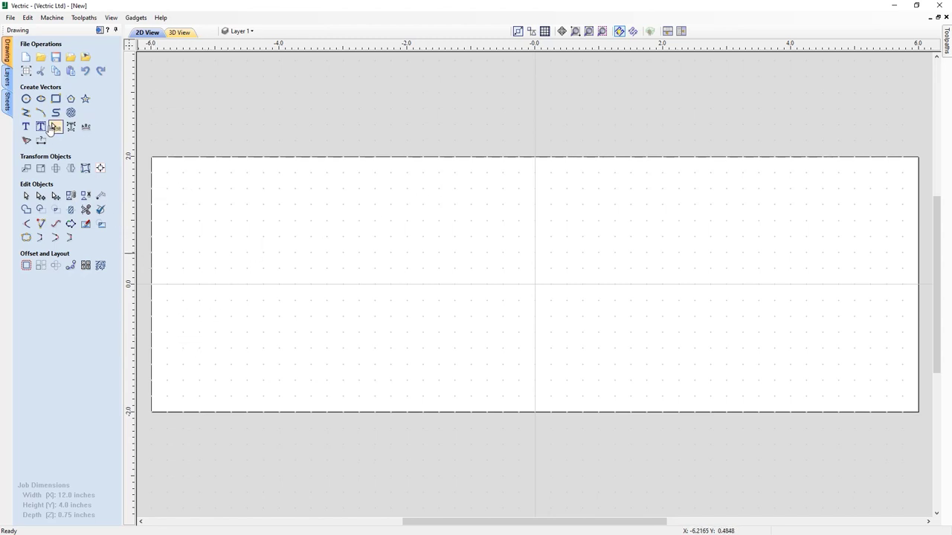
Step: Draw a 12-inch horizontal line along the job's bottom edge, from X -6, Y -2 to X 6, Y -2
{"action": "left_click", "coordinate": [25, 113]}
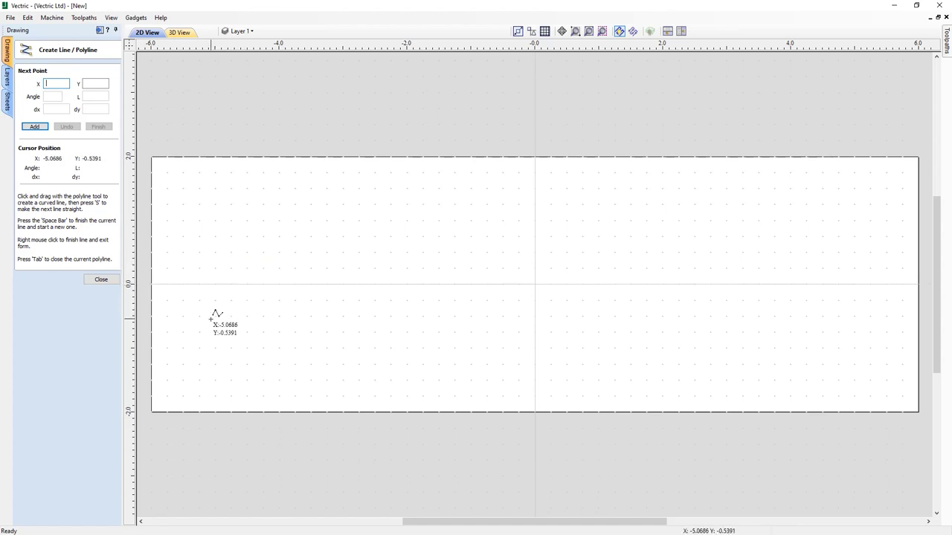
{"action": "left_click", "coordinate": [150, 412]}
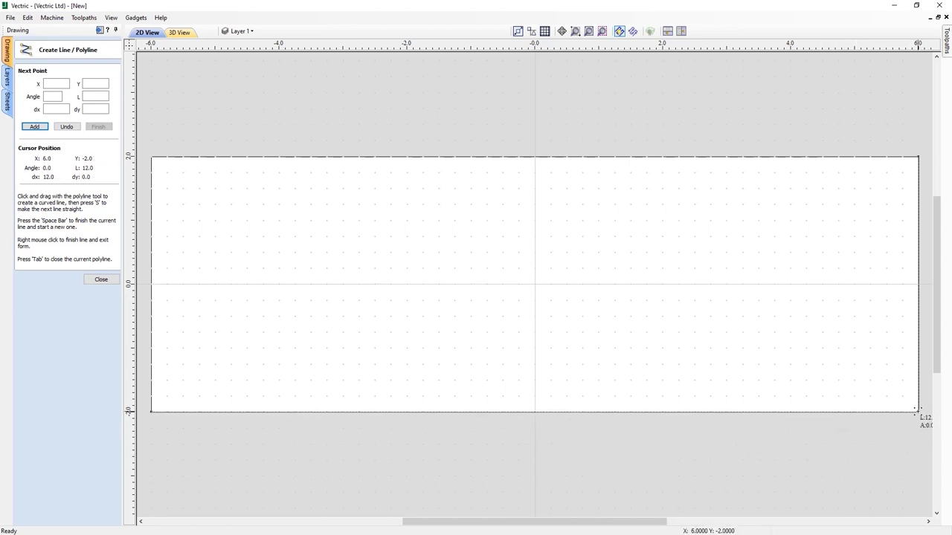
{"action": "left_click", "coordinate": [916, 410]}
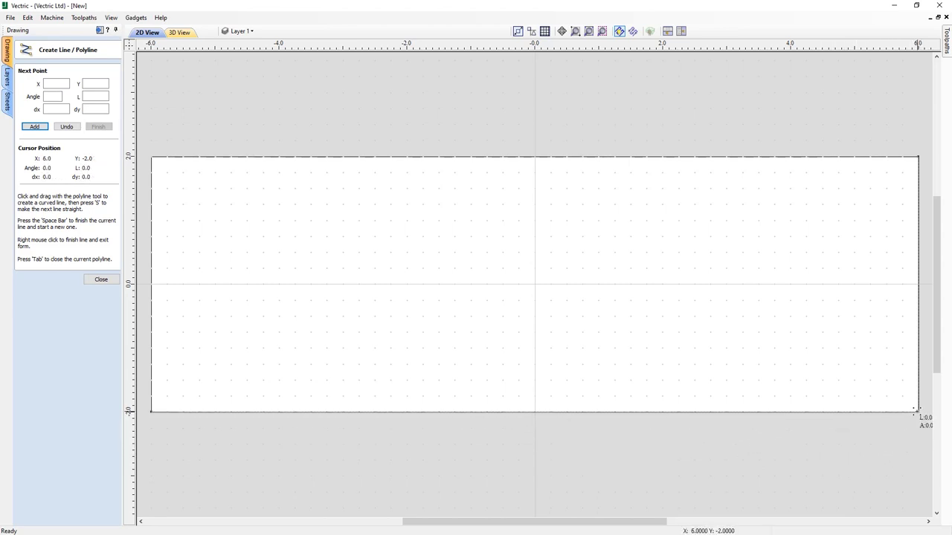
{"action": "right_click", "coordinate": [845, 447]}
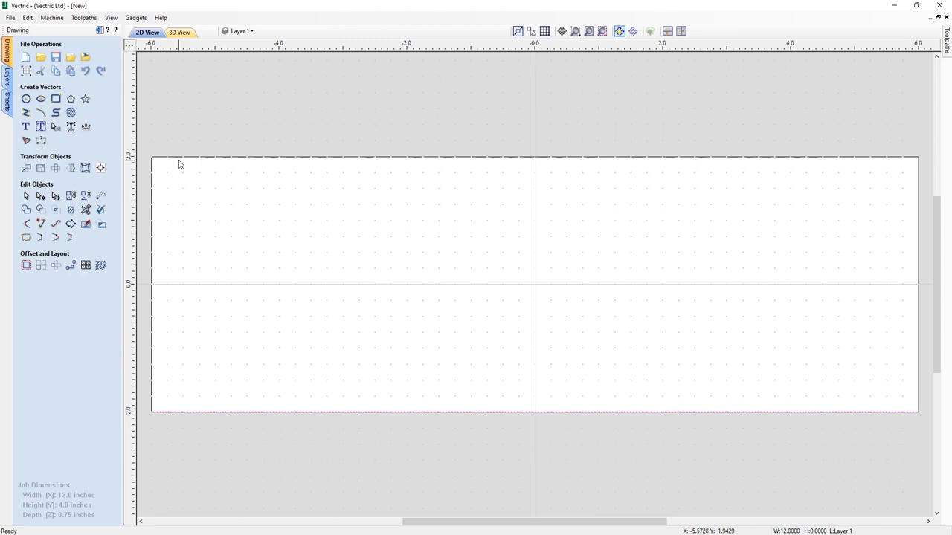
Step: Copy the bottom-edge line onto the job's top edge and check that a line exists on both edges
{"action": "left_click", "coordinate": [180, 414]}
{"action": "left_click_drag", "start_coordinate": [156, 410], "coordinate": [154, 159]}
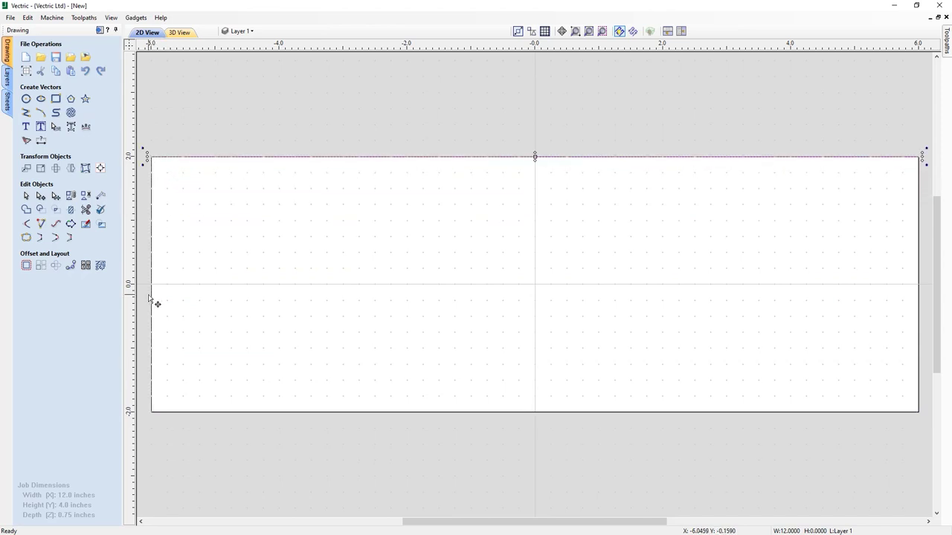
{"action": "left_click", "coordinate": [186, 155]}
{"action": "left_click", "coordinate": [187, 157]}
{"action": "left_click", "coordinate": [197, 418]}
{"action": "left_click", "coordinate": [199, 414]}
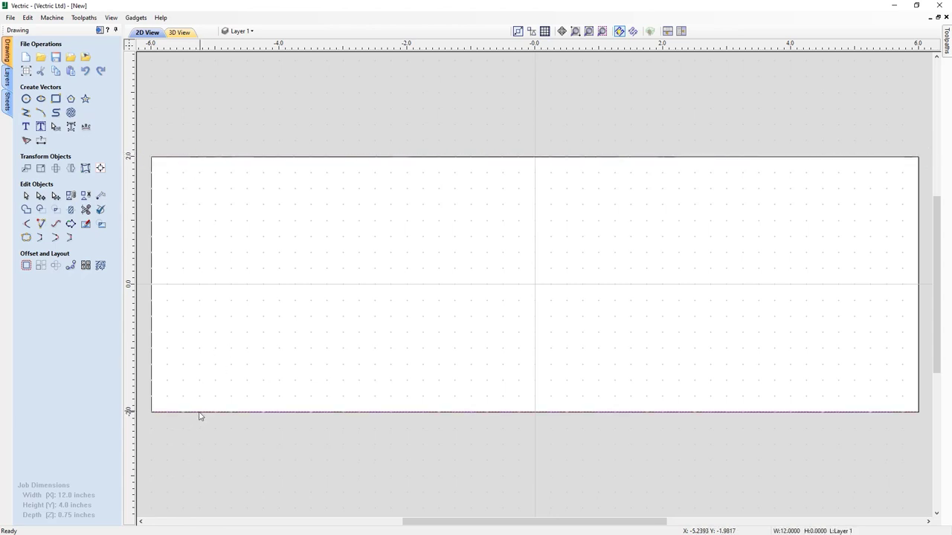
{"action": "left_click", "coordinate": [196, 423]}
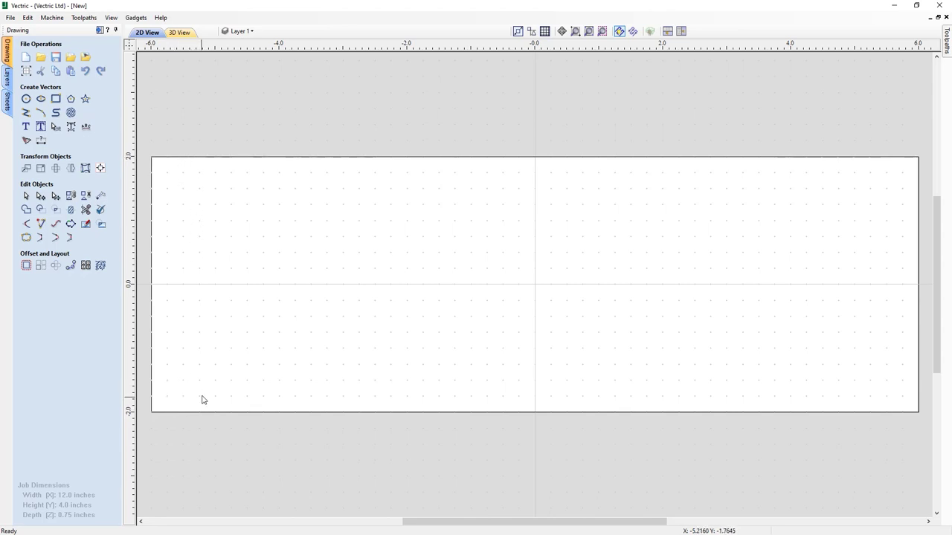
Step: Copy the bottom-edge line up to Y -1.5 and the top-edge line down to Y 1.25
{"action": "left_click", "coordinate": [164, 414]}
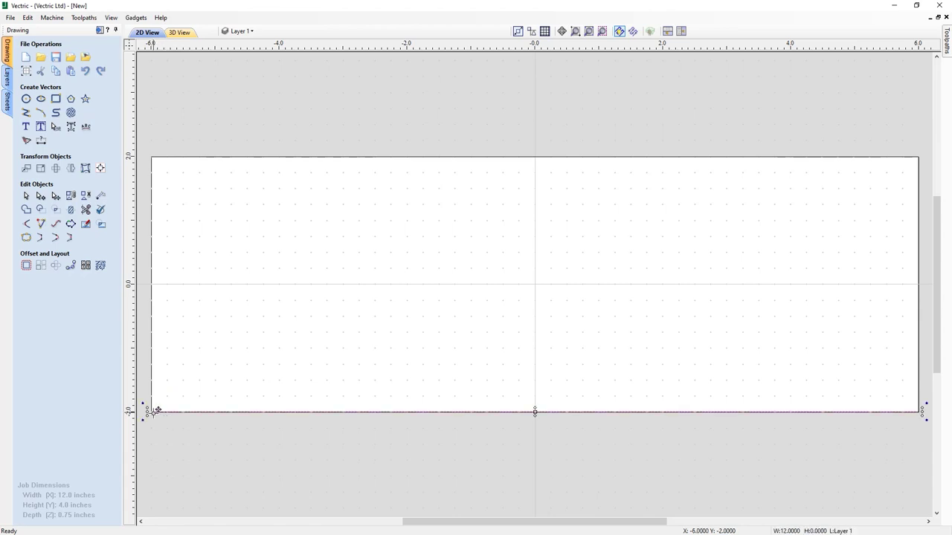
{"action": "left_click_drag", "start_coordinate": [155, 410], "coordinate": [151, 381]}
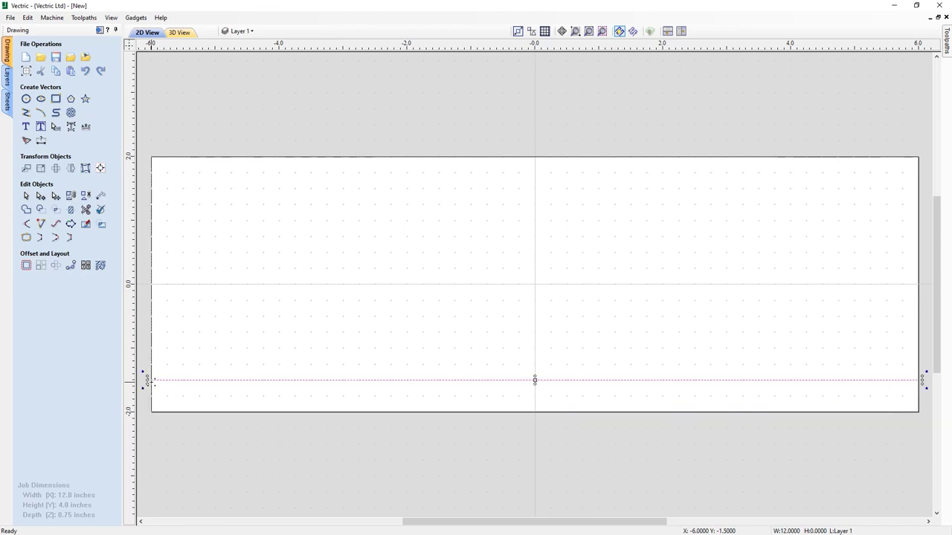
{"action": "left_click", "coordinate": [178, 158]}
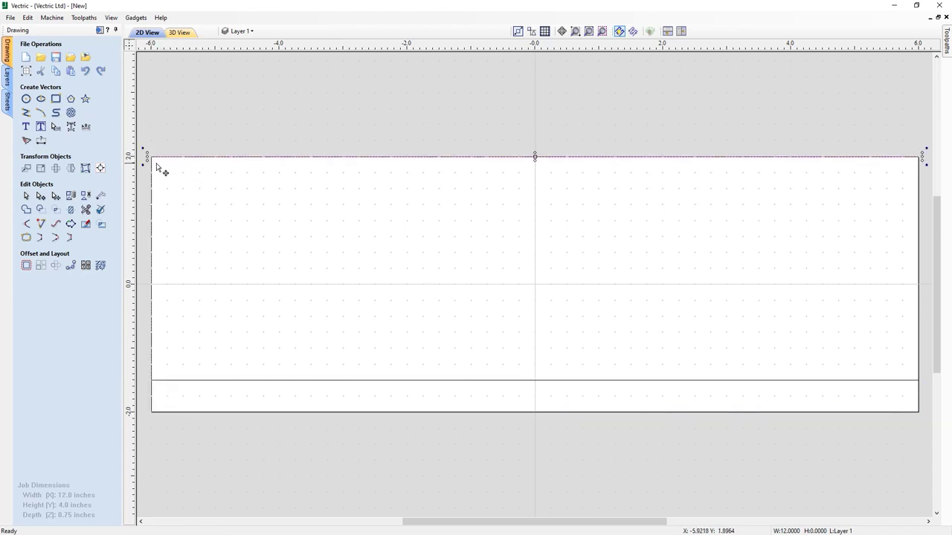
{"action": "left_click_drag", "start_coordinate": [156, 154], "coordinate": [152, 203]}
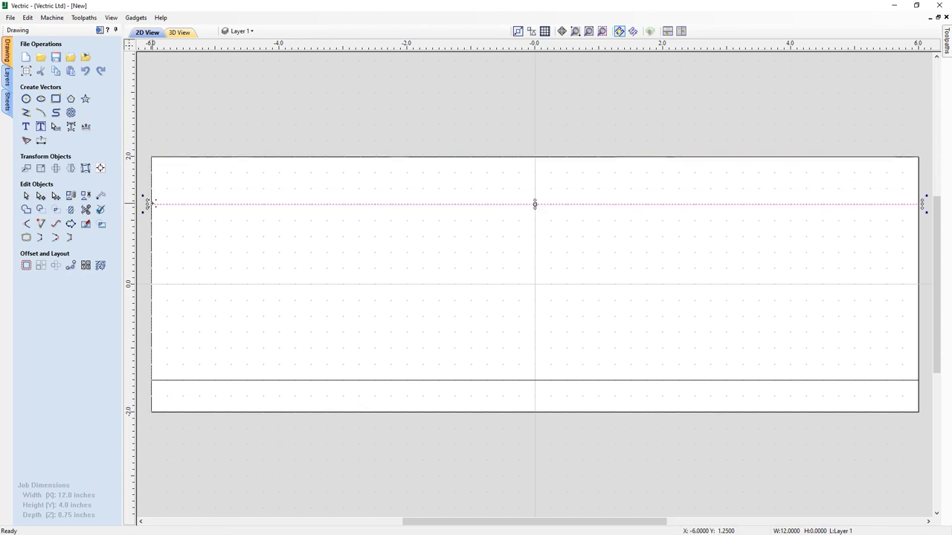
{"action": "left_click", "coordinate": [186, 438]}
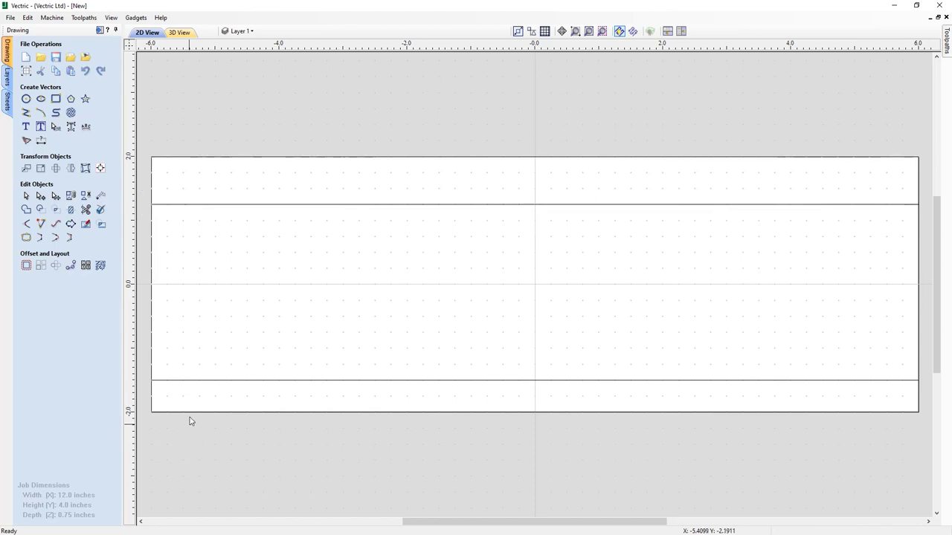
Step: Draw a square-cornered rectangle 0.25 inch wide and 4 inches high against the job's left edge
{"action": "left_click", "coordinate": [55, 101]}
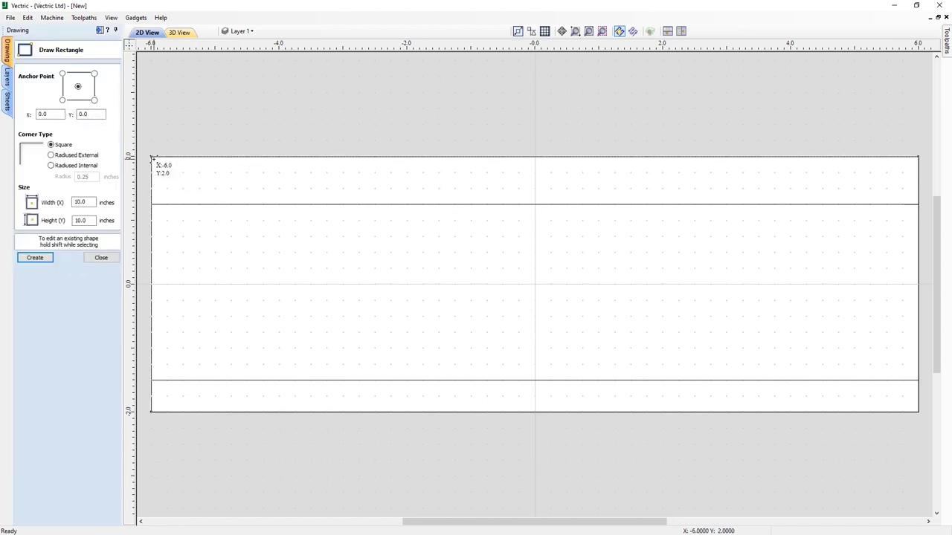
{"action": "left_click_drag", "start_coordinate": [148, 157], "coordinate": [168, 410]}
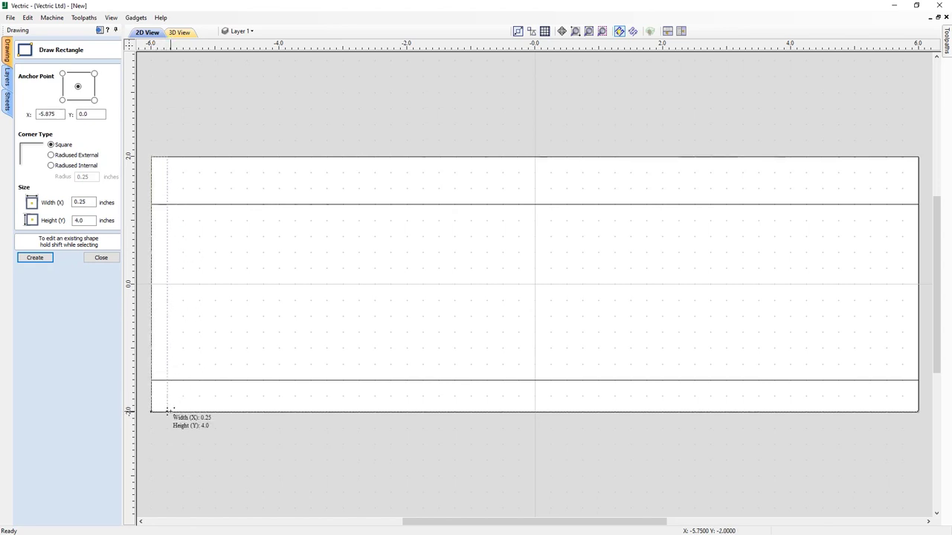
{"action": "left_click_drag", "start_coordinate": [169, 410], "coordinate": [168, 410]}
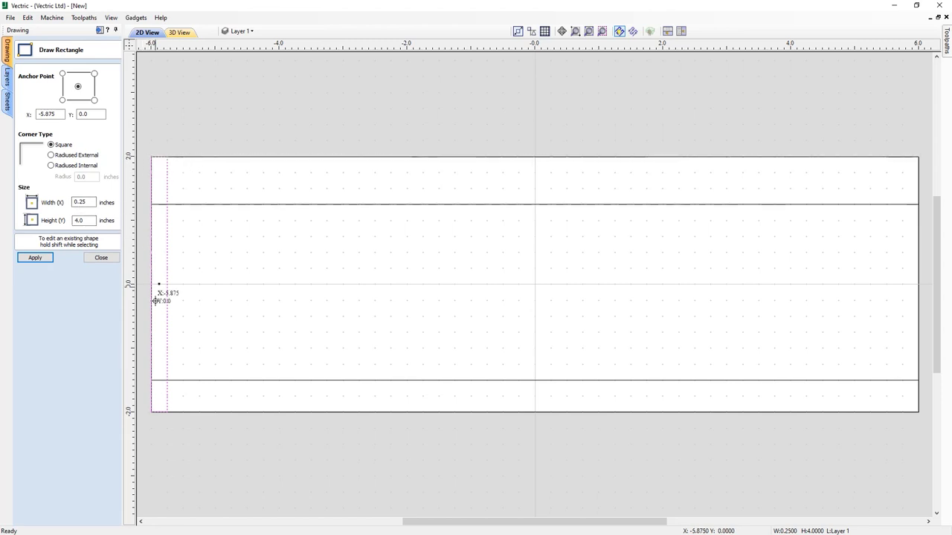
{"action": "left_click", "coordinate": [100, 258]}
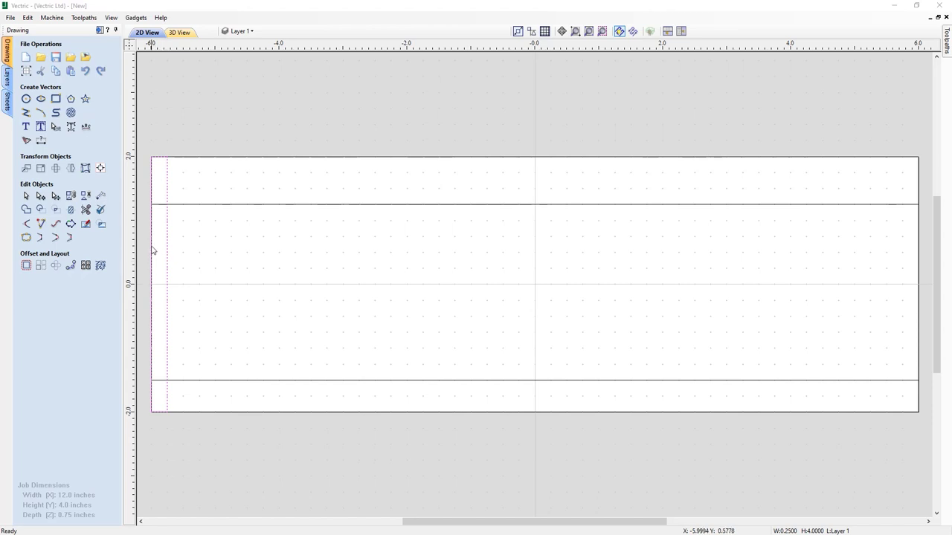
Step: Delete the narrow rectangle's vertical span on the job's left edge in node editing
{"action": "left_click", "coordinate": [41, 197]}
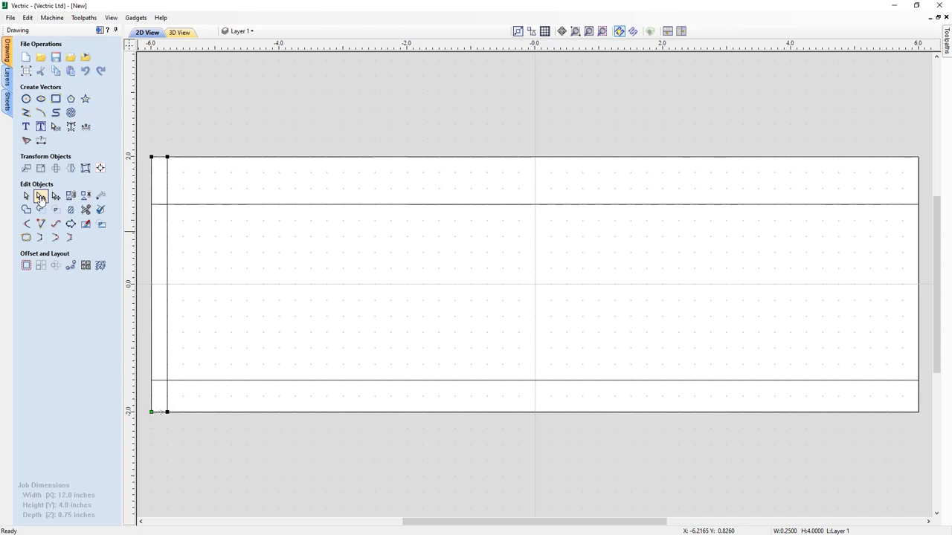
{"action": "right_click", "coordinate": [152, 242]}
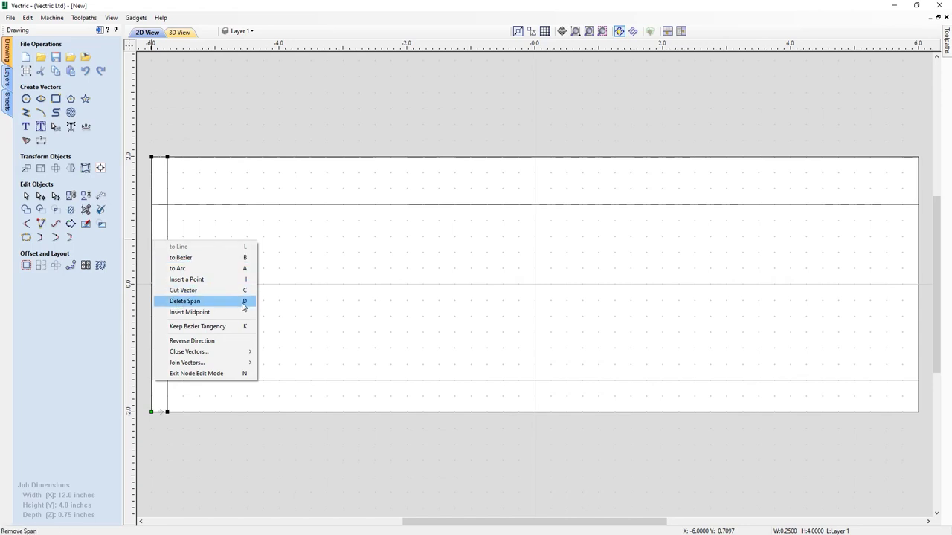
{"action": "left_click", "coordinate": [198, 302]}
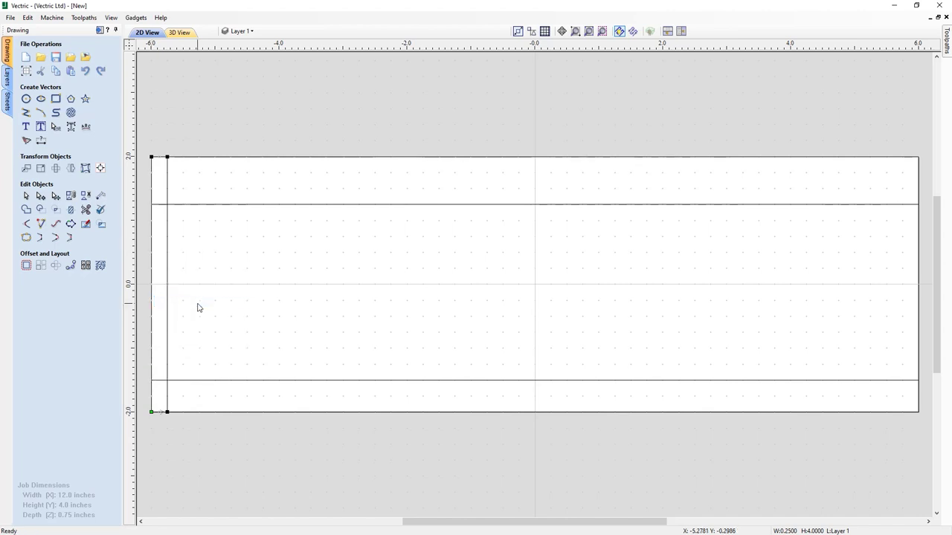
Step: Insert two points on the profile's right-hand vertical span and snap them onto the horizontal lines at Y 1.25 and Y -1.5
{"action": "right_click", "coordinate": [168, 198]}
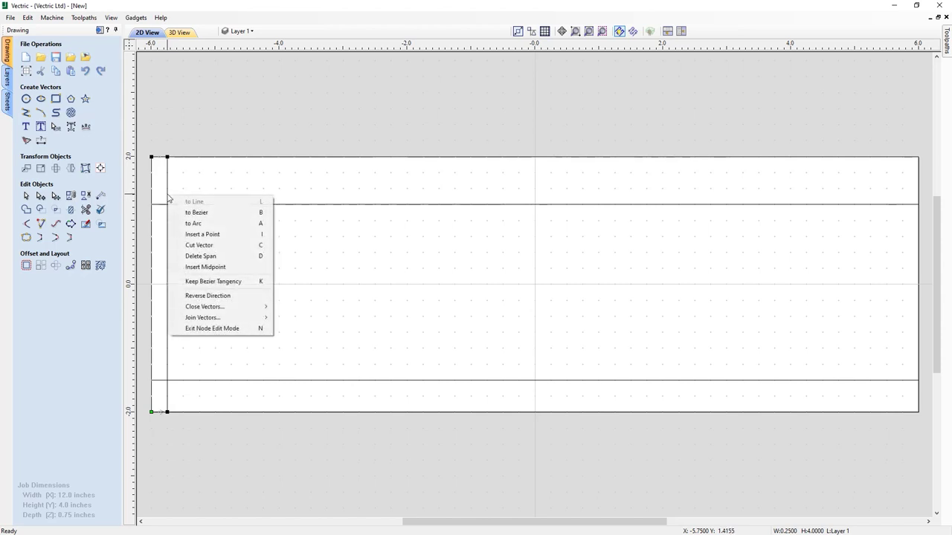
{"action": "left_click", "coordinate": [183, 237]}
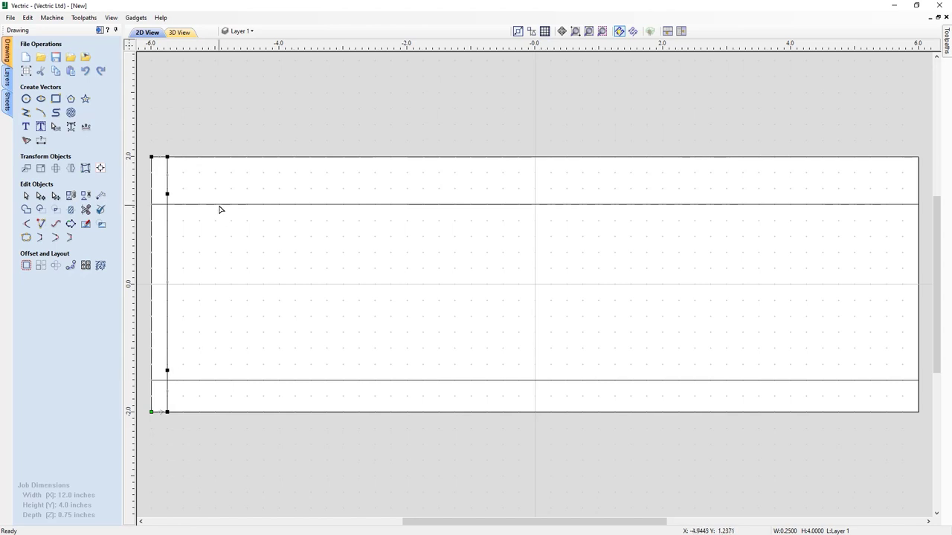
{"action": "left_click_drag", "start_coordinate": [167, 193], "coordinate": [167, 204]}
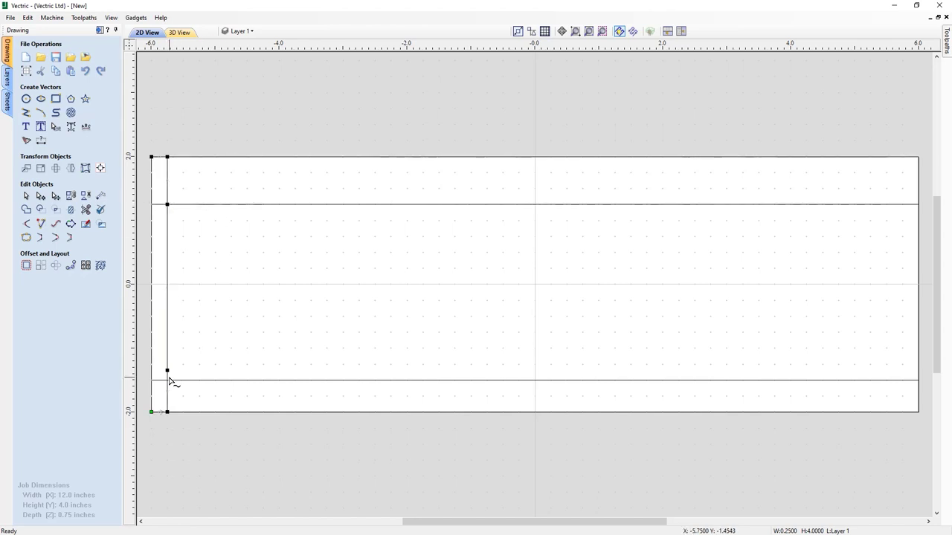
{"action": "left_click_drag", "start_coordinate": [167, 371], "coordinate": [167, 380]}
Step: Shift the profile's upper two right-hand nodes to X -5.5 and turn the span between them into a Bezier curve bulging to the right
{"action": "left_click_drag", "start_coordinate": [162, 147], "coordinate": [184, 209]}
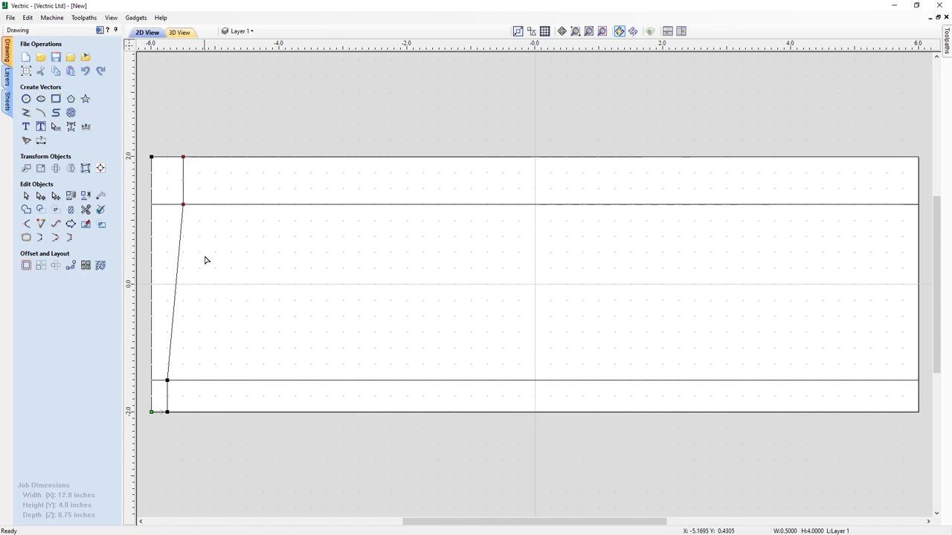
{"action": "right_click", "coordinate": [183, 192]}
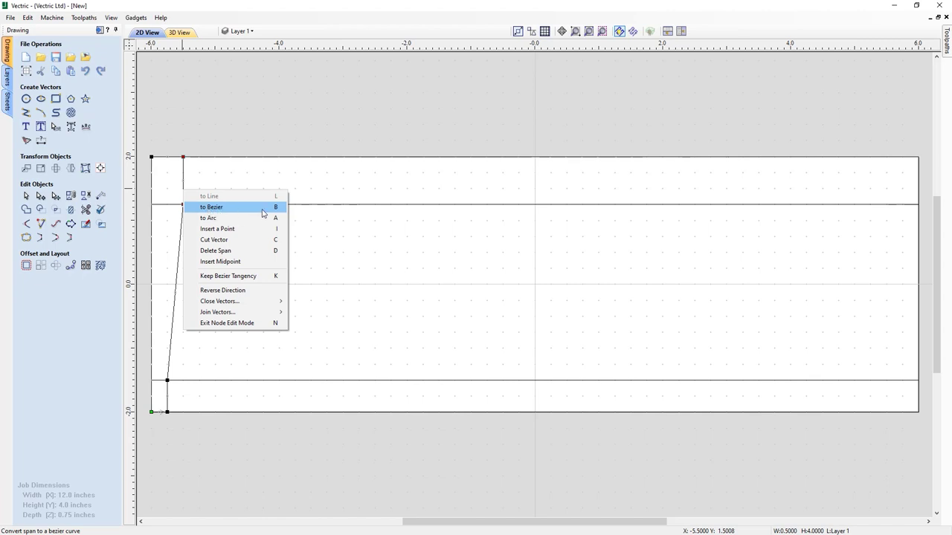
{"action": "left_click", "coordinate": [219, 208]}
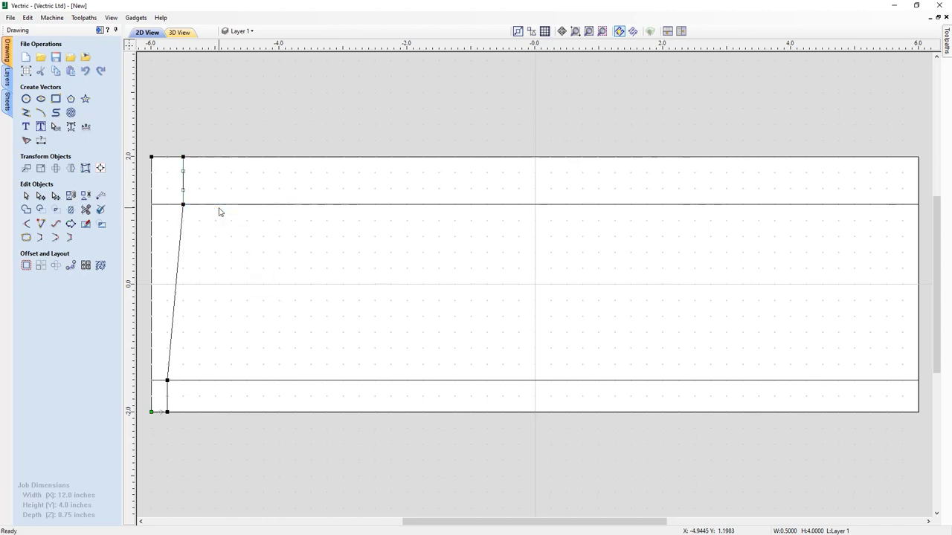
{"action": "left_click_drag", "start_coordinate": [184, 169], "coordinate": [200, 157]}
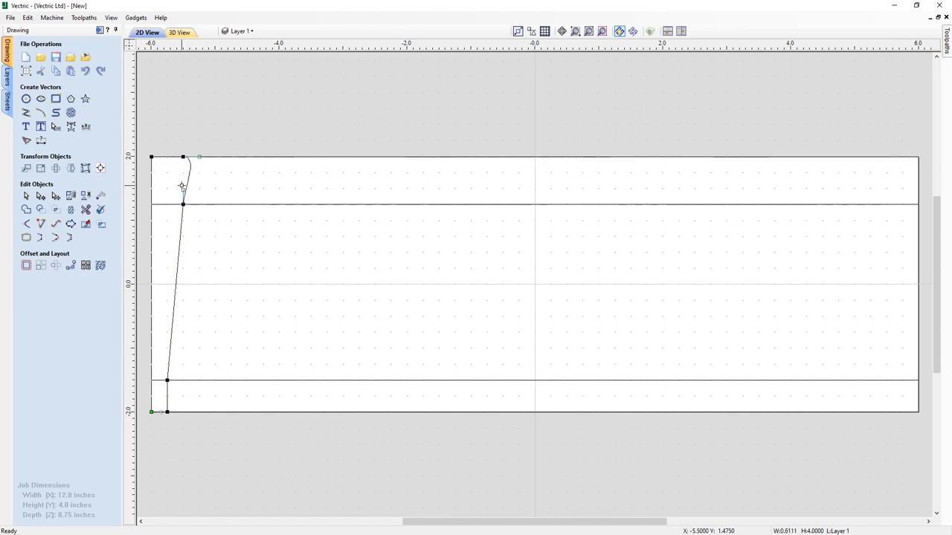
{"action": "left_click_drag", "start_coordinate": [182, 188], "coordinate": [201, 205]}
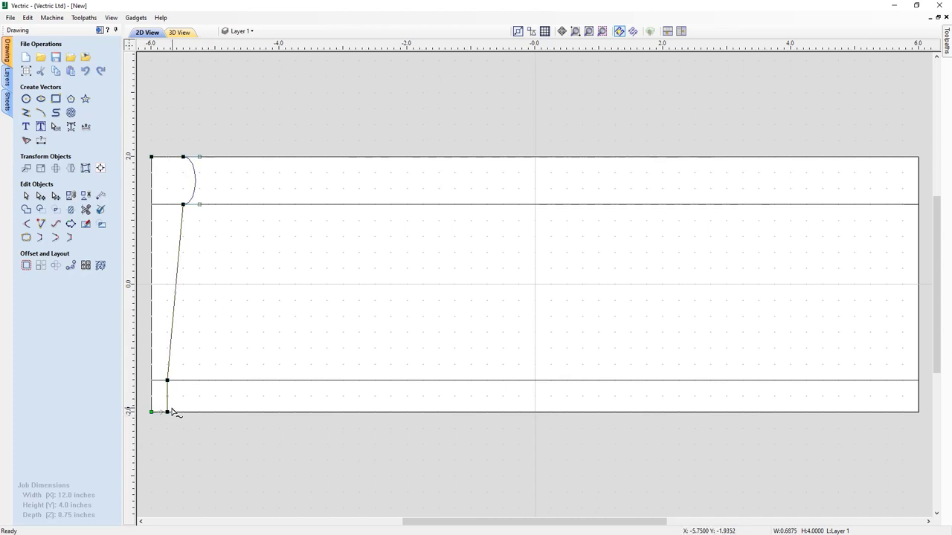
Step: Convert the profile's short lower span beneath the Y -1.5 line into a Bezier curve bulging to the right
{"action": "right_click", "coordinate": [167, 405]}
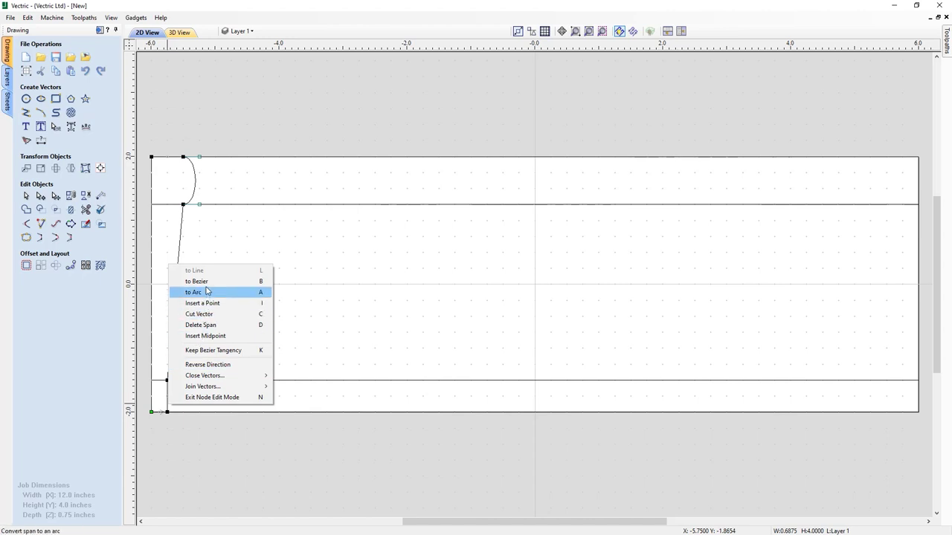
{"action": "left_click", "coordinate": [198, 281]}
{"action": "left_click_drag", "start_coordinate": [167, 390], "coordinate": [183, 411]}
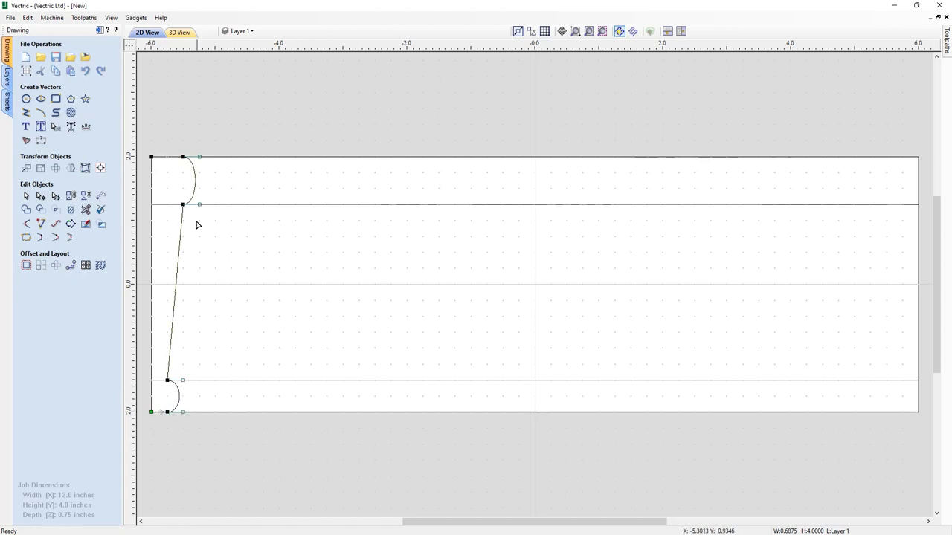
Step: Convert the profile's long middle span to a Bezier curve, pull its upper handle to X -5, Y 0.5, and leave node editing
{"action": "right_click", "coordinate": [178, 271]}
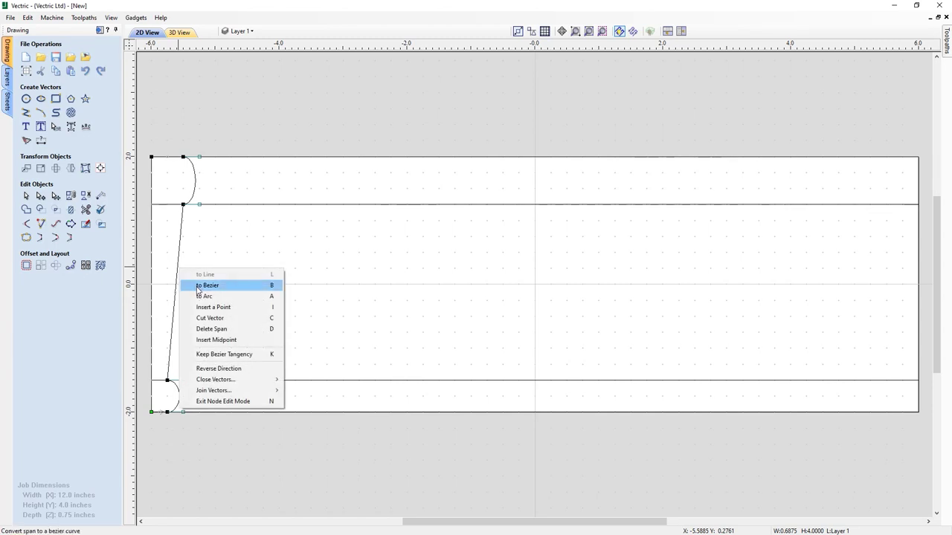
{"action": "left_click", "coordinate": [206, 285]}
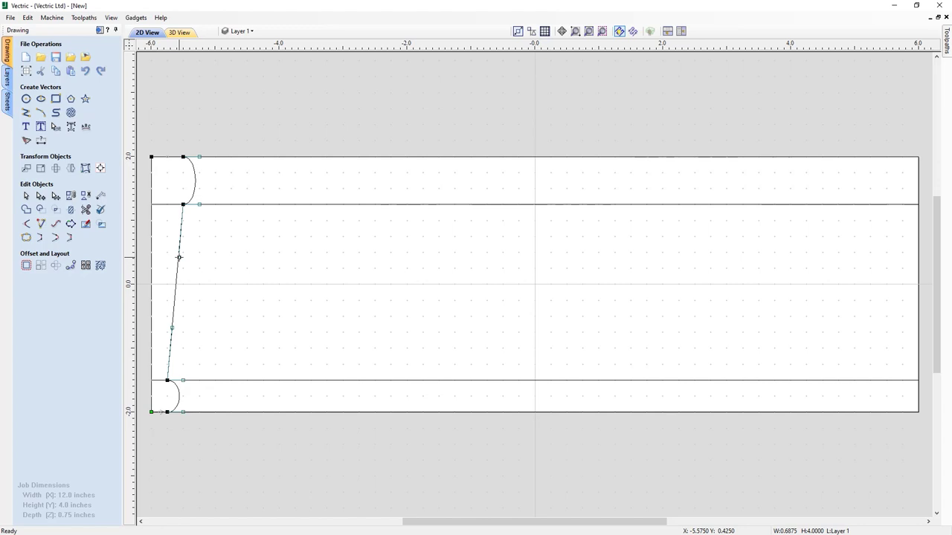
{"action": "left_click_drag", "start_coordinate": [179, 257], "coordinate": [214, 254]}
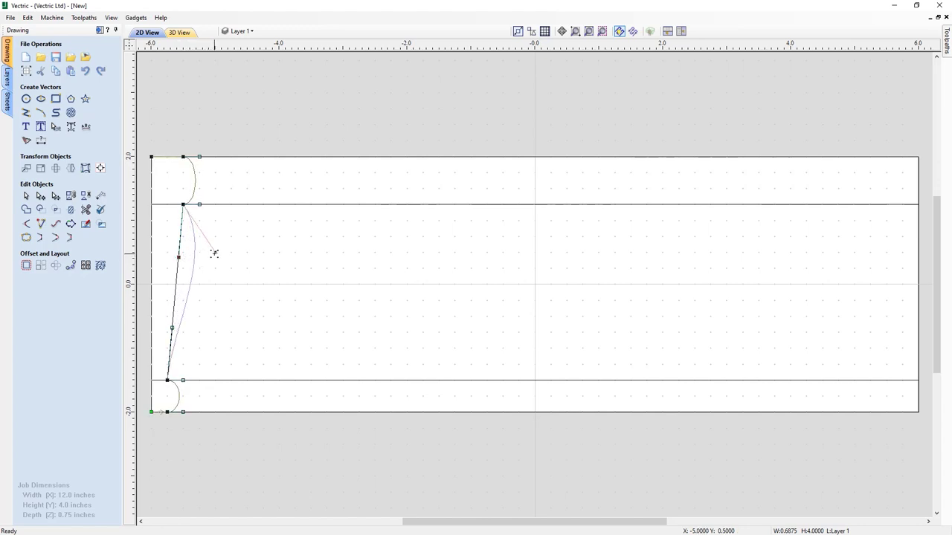
{"action": "left_click_drag", "start_coordinate": [214, 253], "coordinate": [215, 252]}
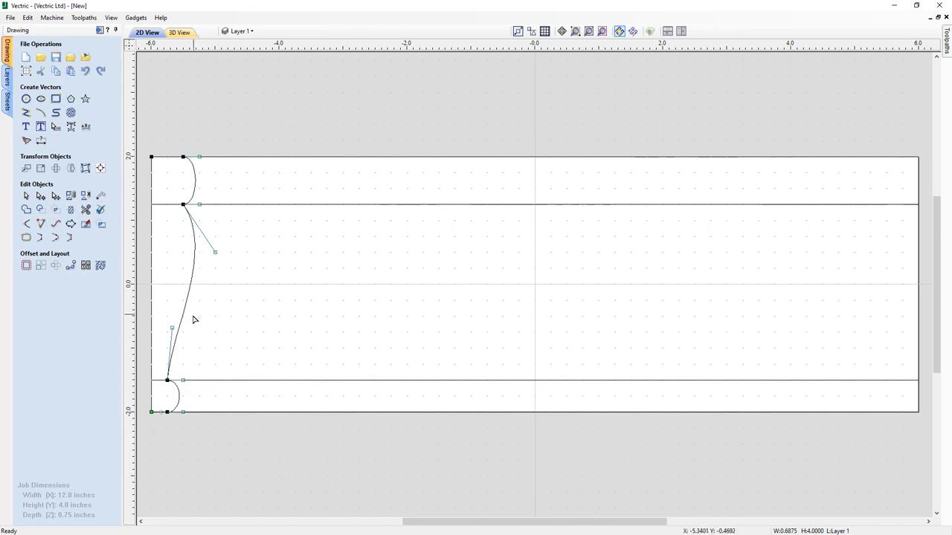
{"action": "left_click", "coordinate": [218, 439]}
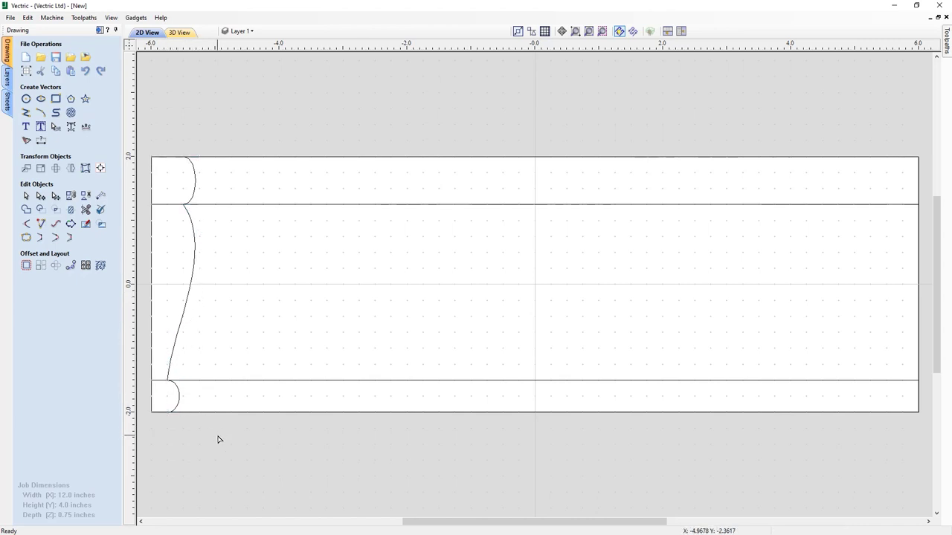
Step: Move the whole curved profile off the material so it sits just outside the job's left edge
{"action": "mouse_move", "coordinate": [413, 527]}
{"action": "left_mouse_down"}
{"action": "mouse_move", "coordinate": [358, 527]}
{"action": "mouse_move", "coordinate": [346, 484]}
{"action": "left_mouse_up"}
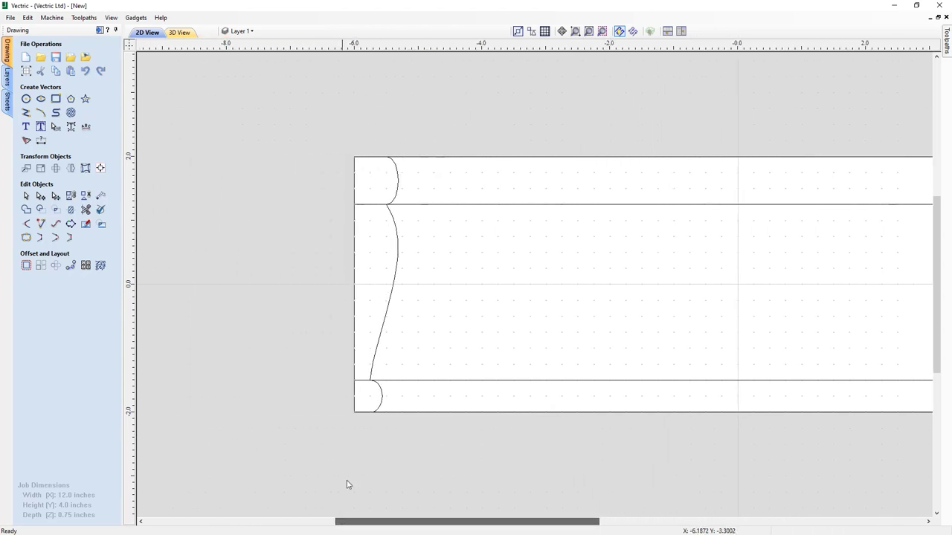
{"action": "left_click", "coordinate": [389, 307]}
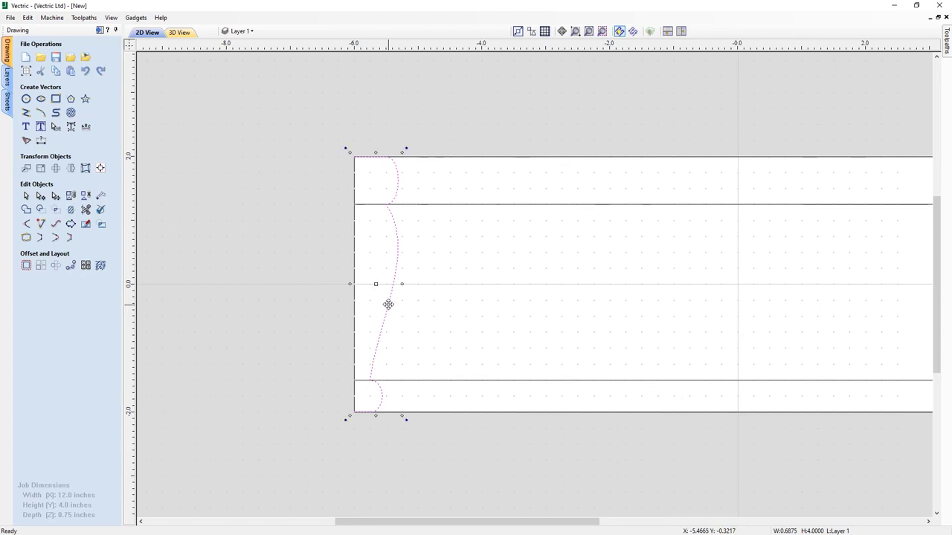
{"action": "left_click_drag", "start_coordinate": [379, 282], "coordinate": [319, 283]}
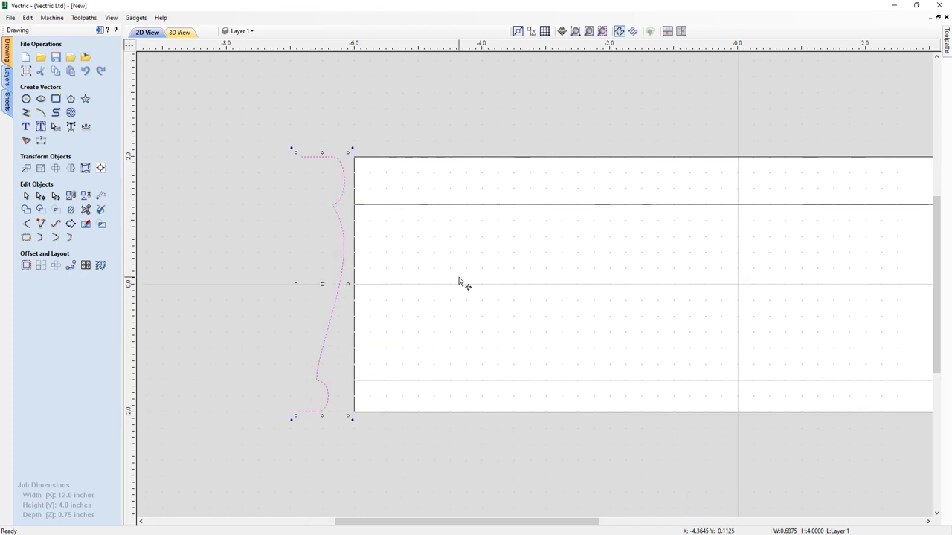
{"action": "key", "text": "F4"}
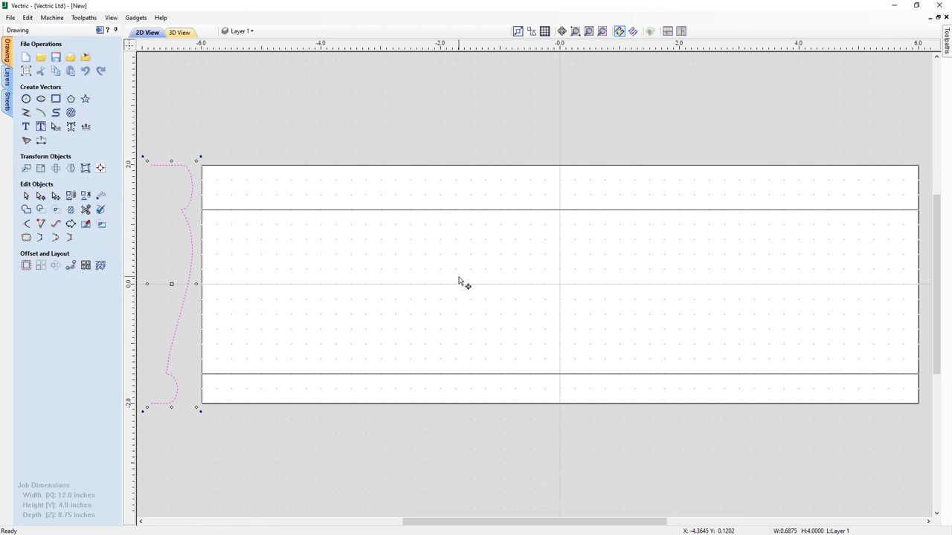
Step: Turn off snapping to the grid and keep smart snapping off
{"action": "key", "text": "Escape"}
{"action": "left_click", "coordinate": [545, 33]}
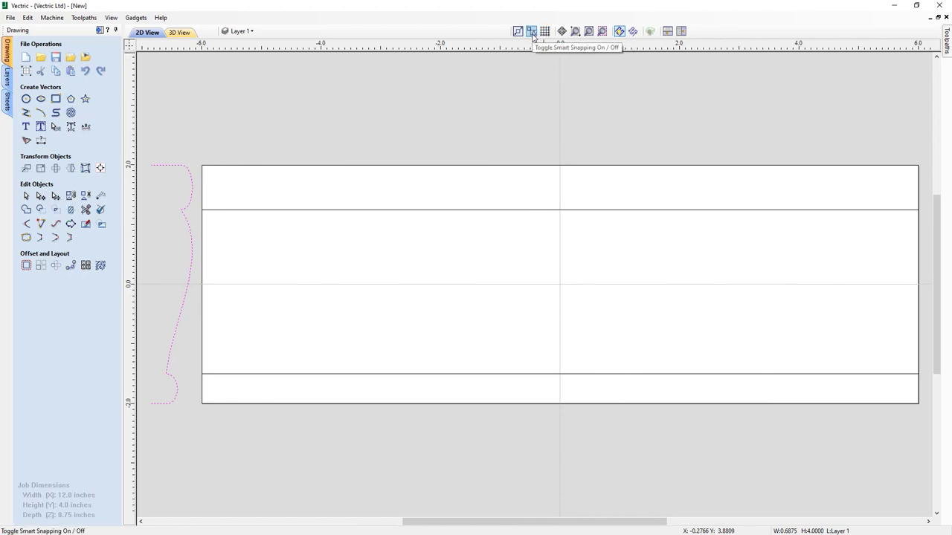
{"action": "left_click", "coordinate": [532, 31]}
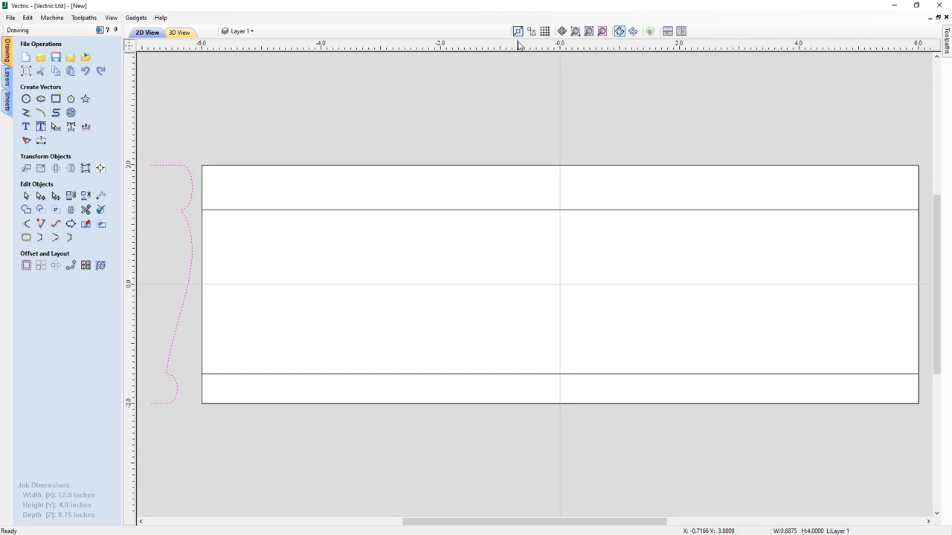
Step: Reduce the snapping radius toward Small in the snapping options and accept the settings
{"action": "left_click", "coordinate": [26, 20]}
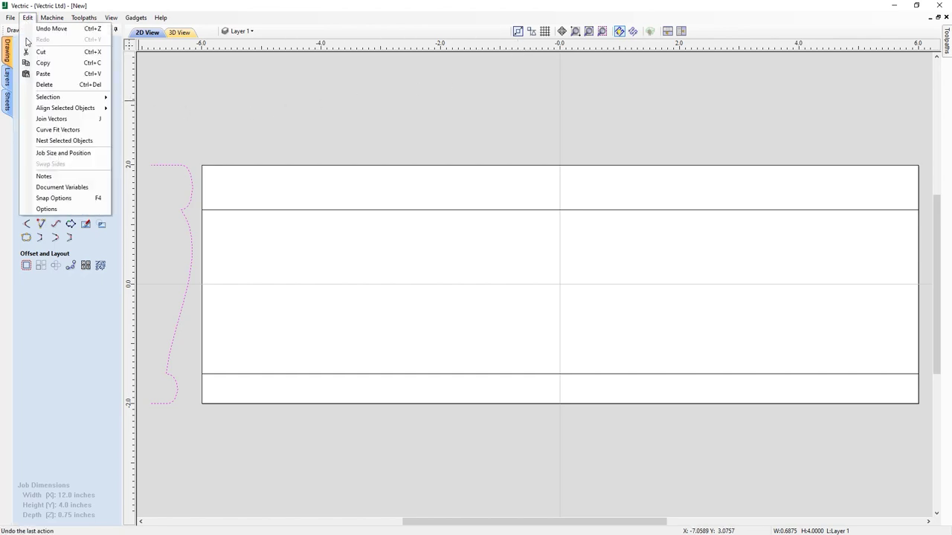
{"action": "left_click", "coordinate": [83, 199]}
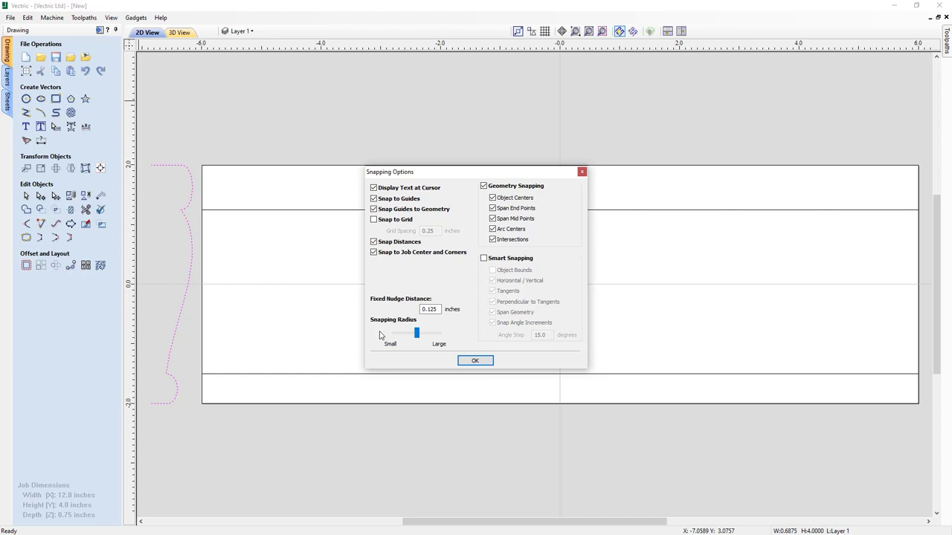
{"action": "left_click", "coordinate": [418, 334]}
{"action": "left_click_drag", "start_coordinate": [416, 335], "coordinate": [374, 334]}
{"action": "left_click", "coordinate": [477, 361]}
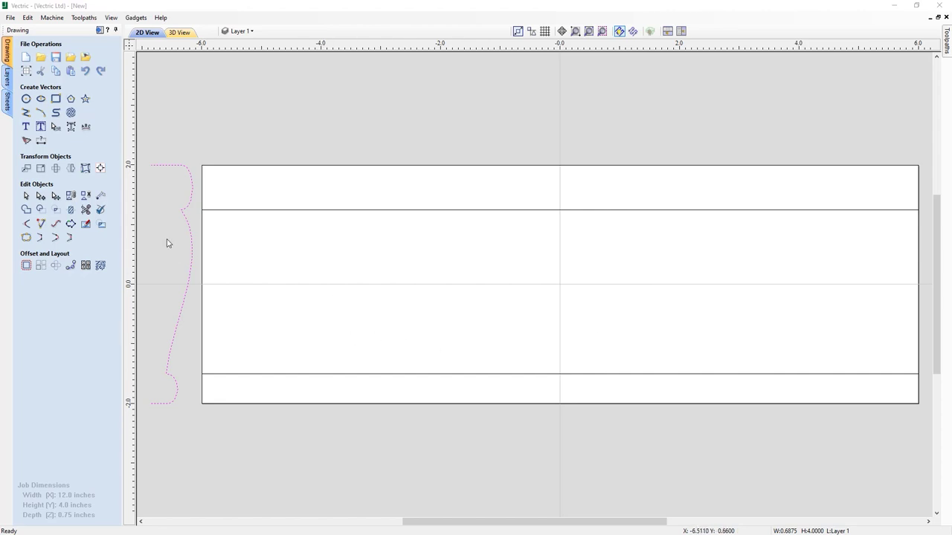
Step: Draw an open curved polyline from the job centre looping through about (-3.66, 1.48), (-5.1, 0.15) and (-2.8, -1.1), ending near (-1.79, 0.1)
{"action": "left_click", "coordinate": [26, 113]}
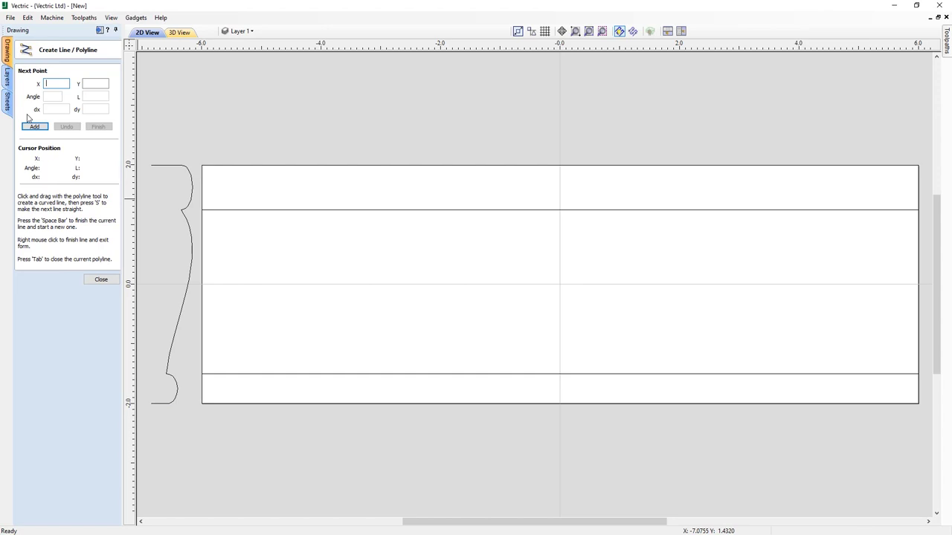
{"action": "left_click", "coordinate": [559, 284]}
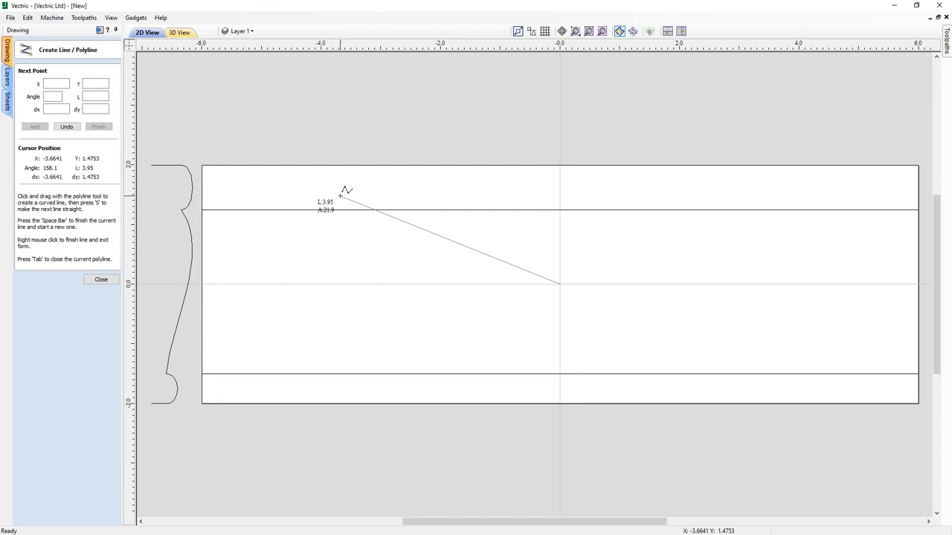
{"action": "left_click_drag", "start_coordinate": [341, 196], "coordinate": [262, 224]}
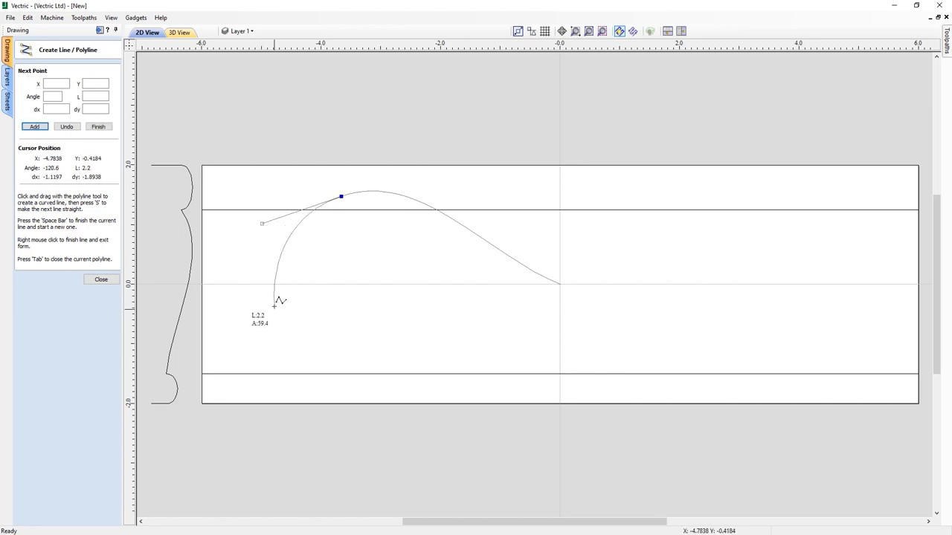
{"action": "left_click_drag", "start_coordinate": [255, 273], "coordinate": [256, 298]}
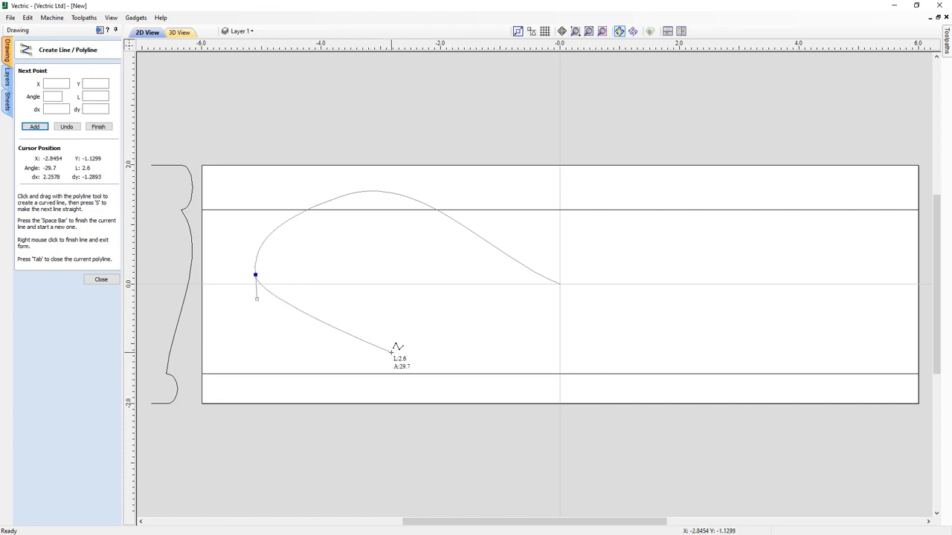
{"action": "left_click_drag", "start_coordinate": [390, 349], "coordinate": [443, 320]}
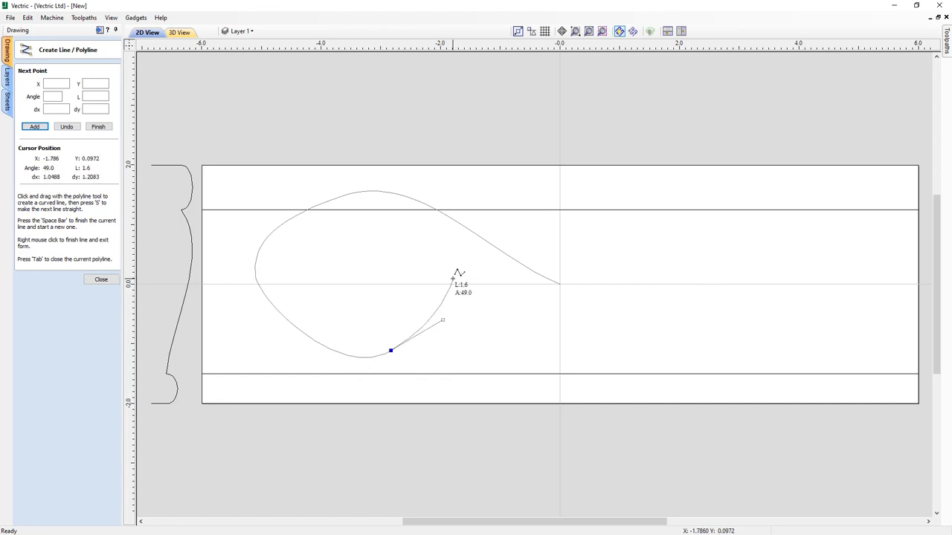
{"action": "left_click_drag", "start_coordinate": [453, 279], "coordinate": [495, 264]}
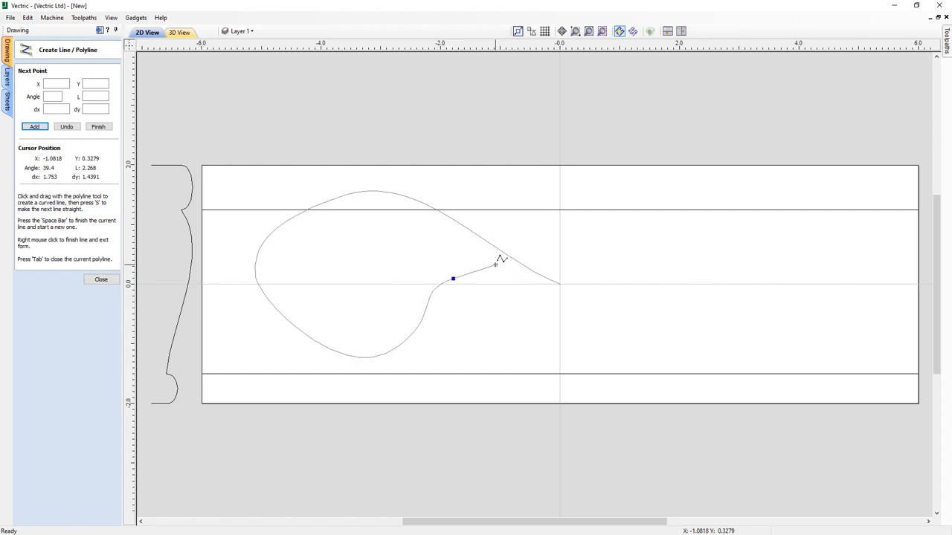
{"action": "right_click", "coordinate": [495, 264]}
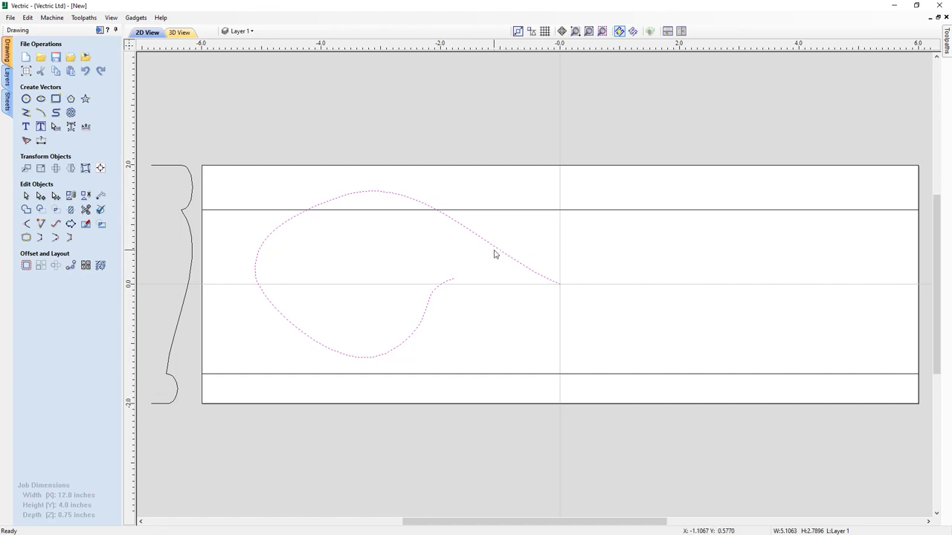
Step: Node-edit the looping curve and pull the start point's Bezier handle to about X -0.86, Y 0.88
{"action": "double_click", "coordinate": [427, 319]}
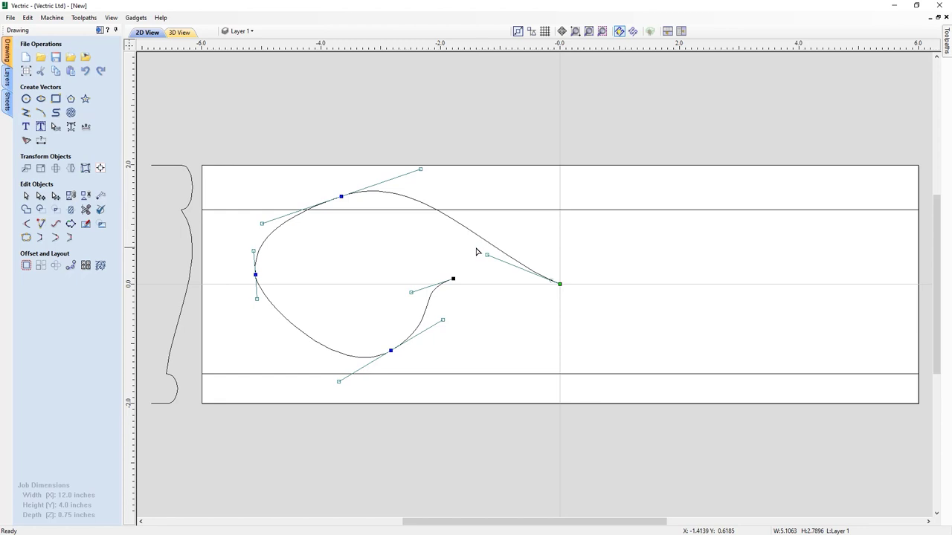
{"action": "left_click_drag", "start_coordinate": [486, 255], "coordinate": [508, 233]}
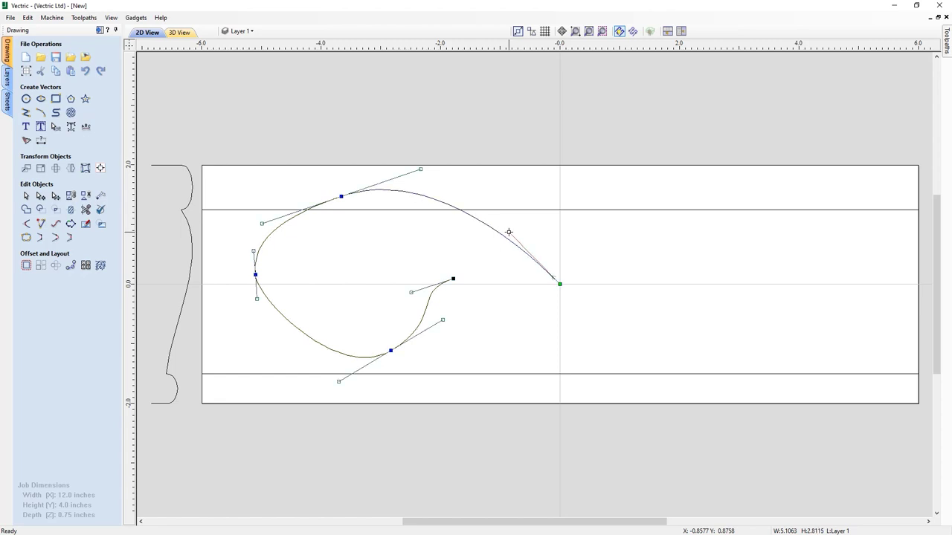